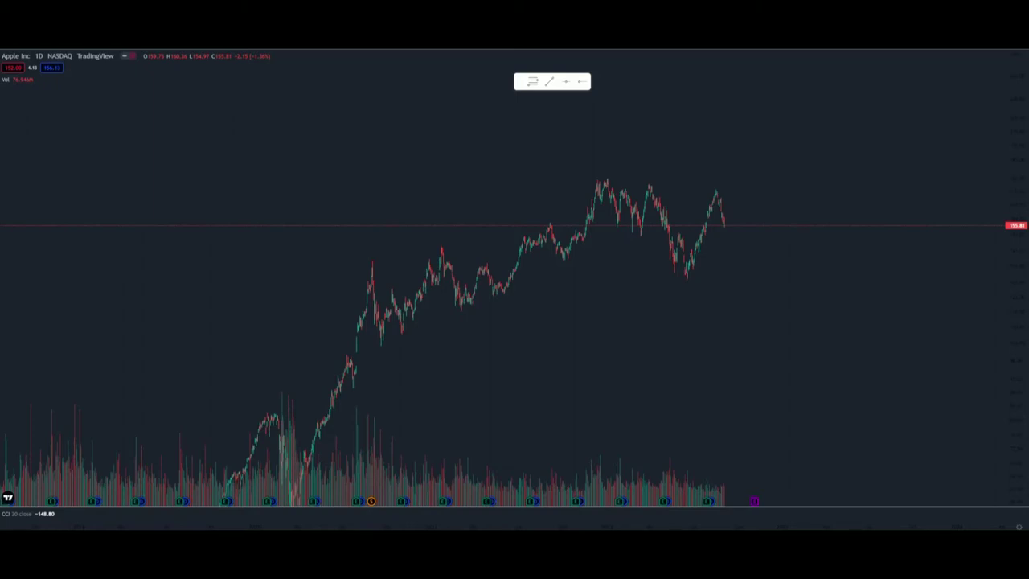
# - Draw a trend line down the pullback from the 26 Jan '21 peak at about 143.92 to about 118.49 on 15 Mar '21
pyautogui.moveTo(1026, 116); pyautogui.dragTo(1024, 287)
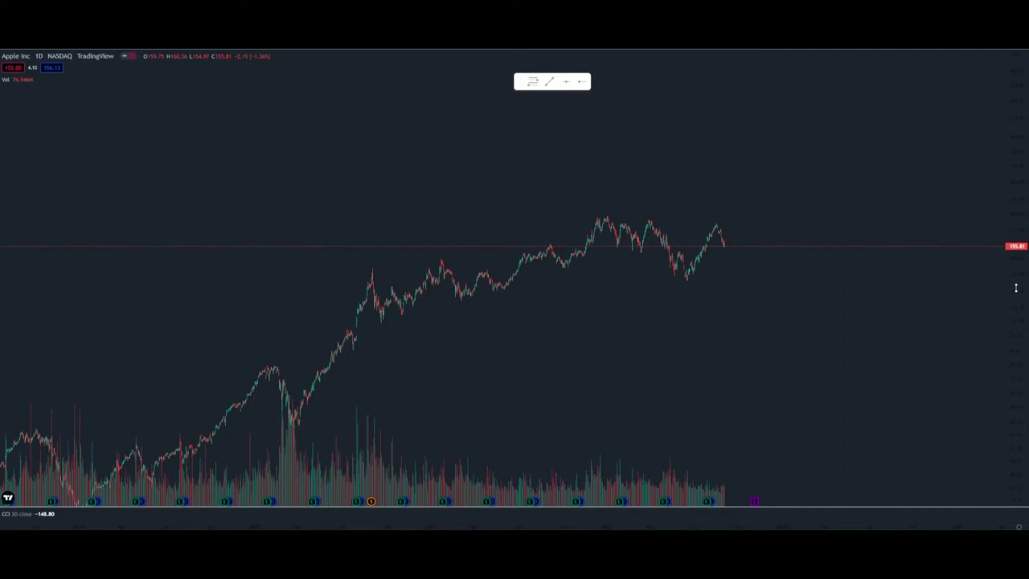
pyautogui.moveTo(1011, 338); pyautogui.dragTo(1010, 145)
pyautogui.scroll(4, 702, 321)
pyautogui.moveTo(414, 320); pyautogui.dragTo(863, 343)
pyautogui.moveTo(1019, 361); pyautogui.dragTo(1020, 184)
pyautogui.moveTo(803, 320); pyautogui.dragTo(836, 296)
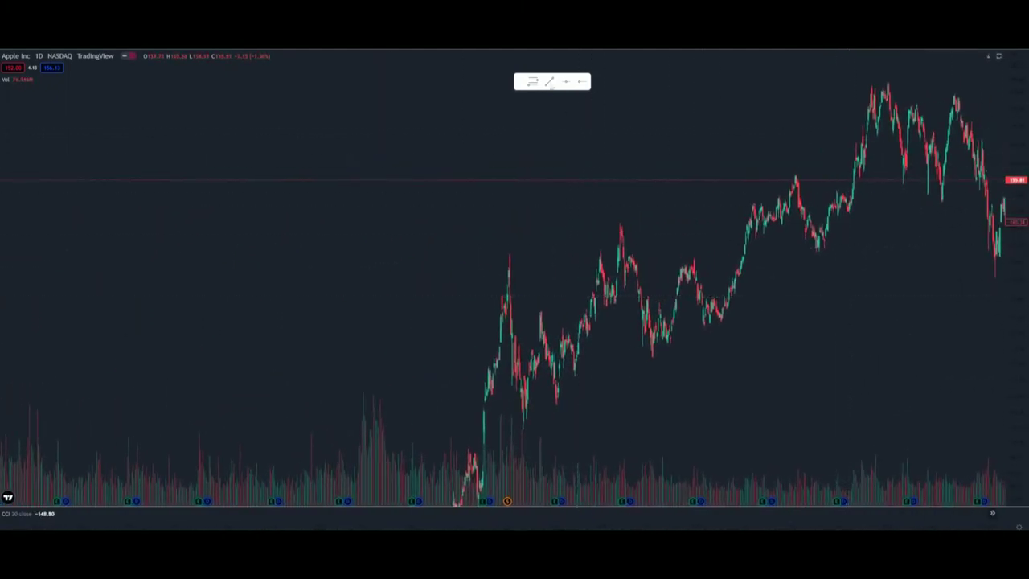
pyautogui.moveTo(620, 229); pyautogui.dragTo(655, 346)
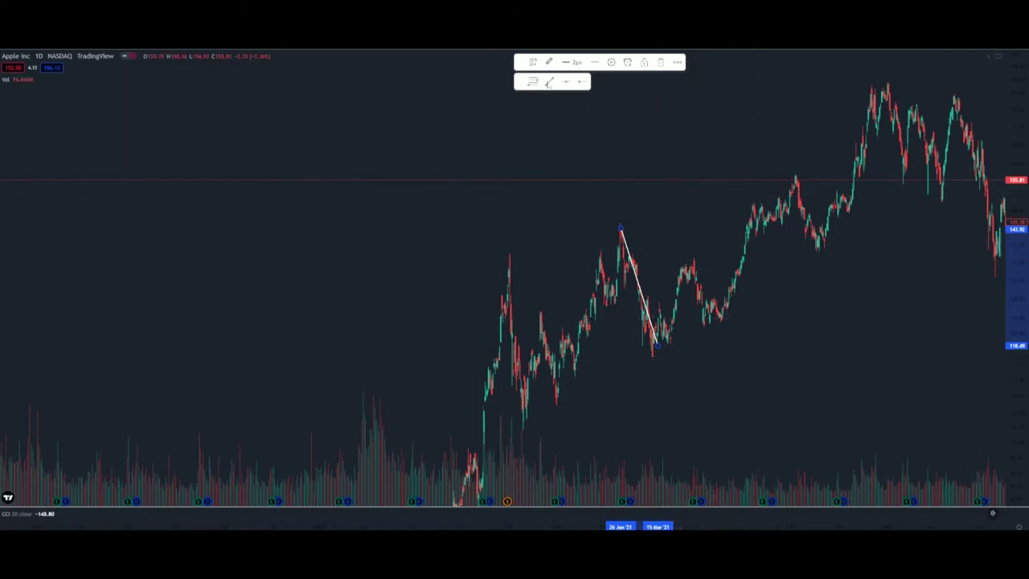
# - Trace the next four price swings with trend lines: up to April 2021, down to May, up to about 157.13 in August, down into September
pyautogui.click(549, 81)
pyautogui.click(662, 336)
pyautogui.click(689, 265)
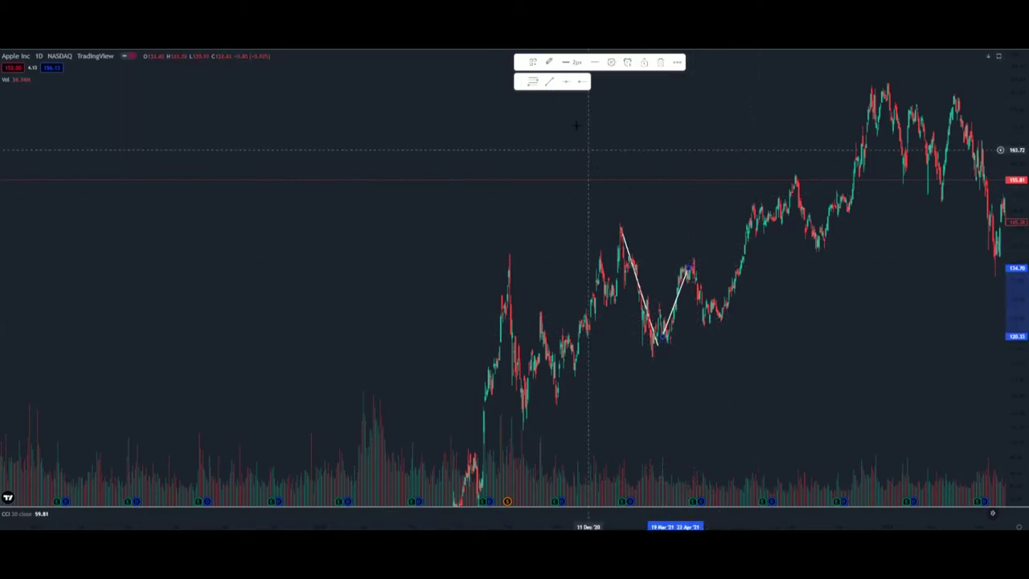
pyautogui.click(713, 322)
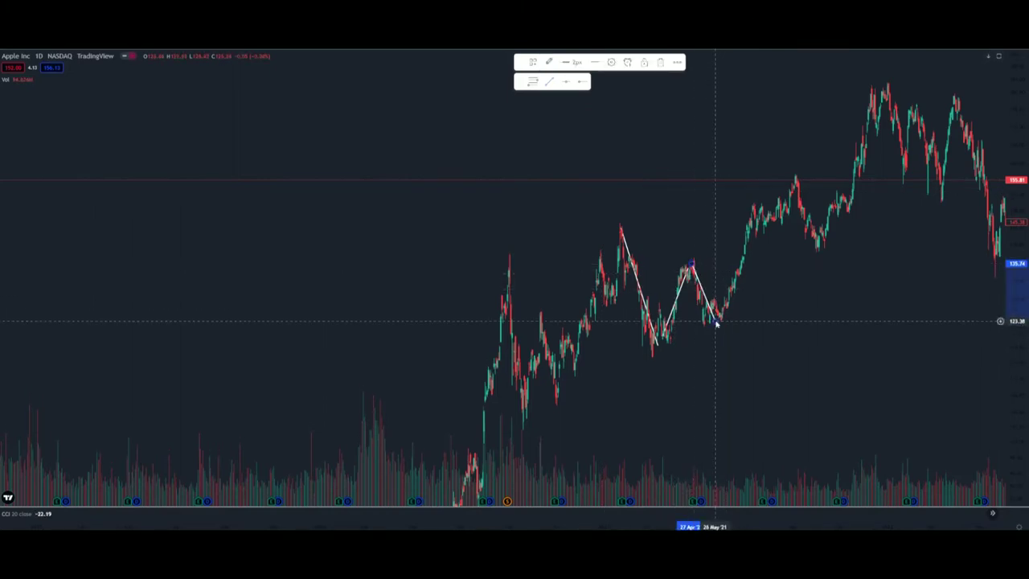
pyautogui.doubleClick(788, 174)
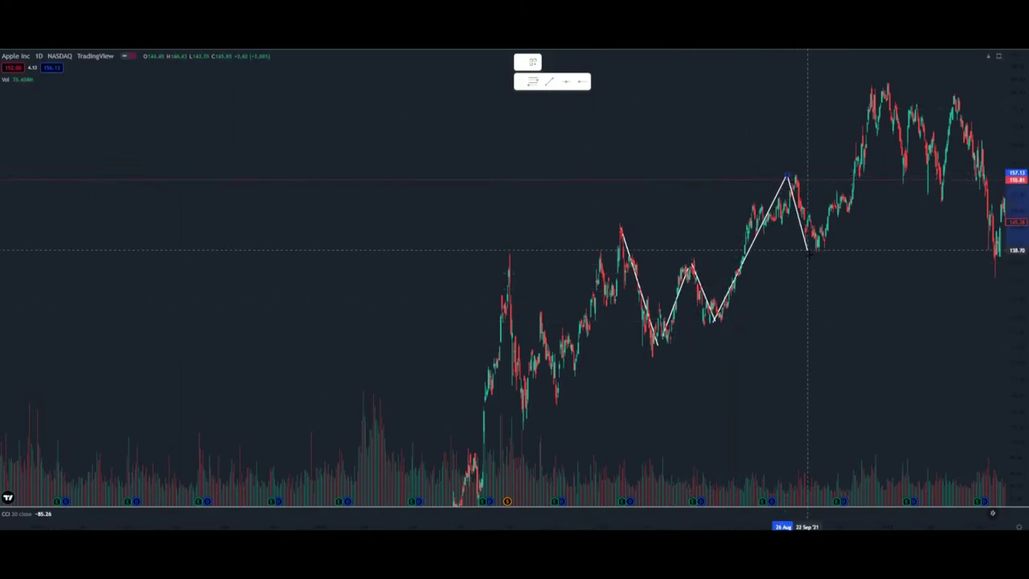
pyautogui.click(813, 268)
# - Add horizontal lines across the chart at about 128.32 and at about 135.06, level with the April 2021 highs
pyautogui.moveTo(946, 313); pyautogui.dragTo(790, 306)
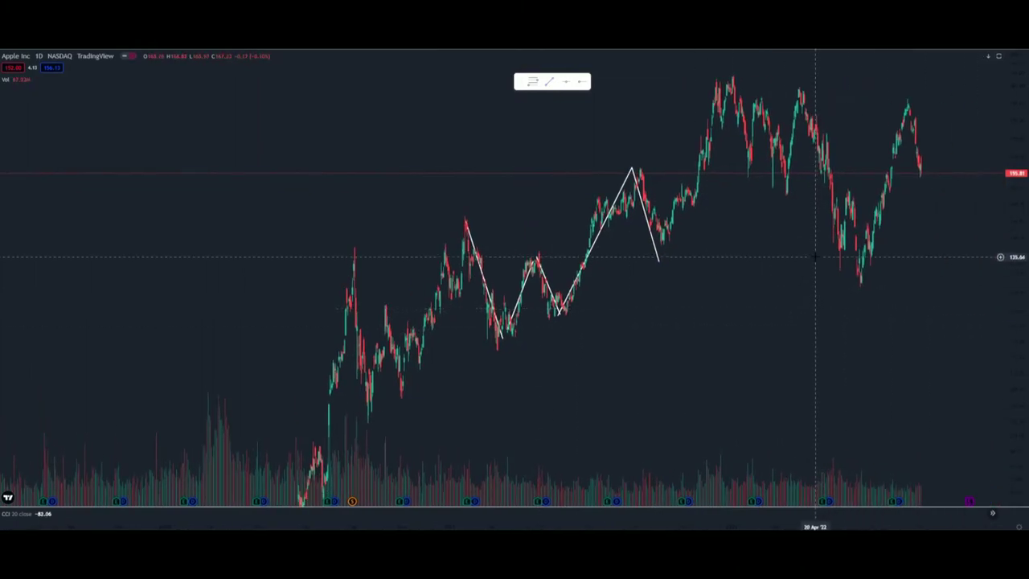
pyautogui.moveTo(632, 321); pyautogui.dragTo(682, 276)
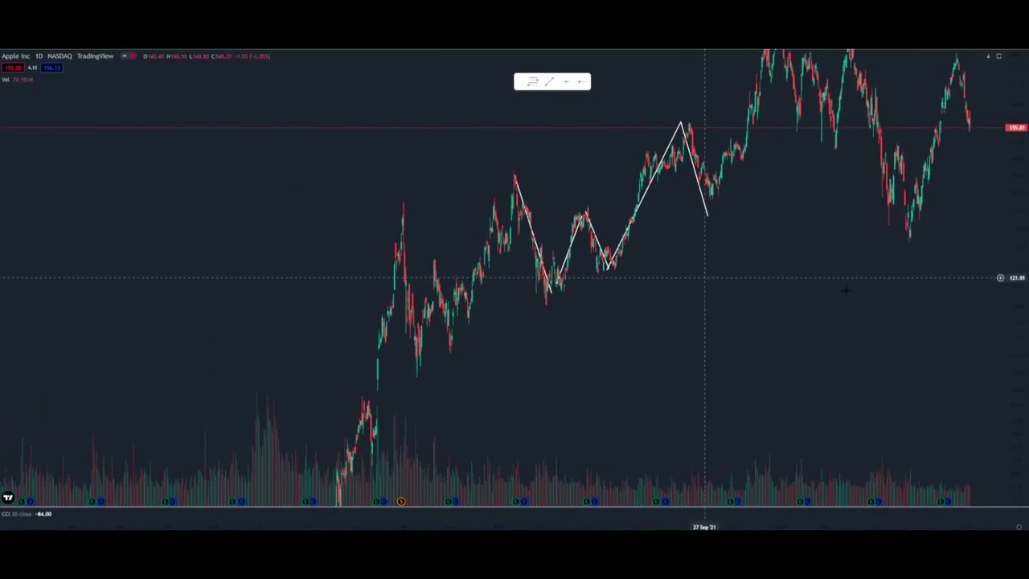
pyautogui.moveTo(1010, 339); pyautogui.dragTo(1007, 201)
pyautogui.scroll(2, 475, 310)
pyautogui.moveTo(475, 310); pyautogui.dragTo(682, 306)
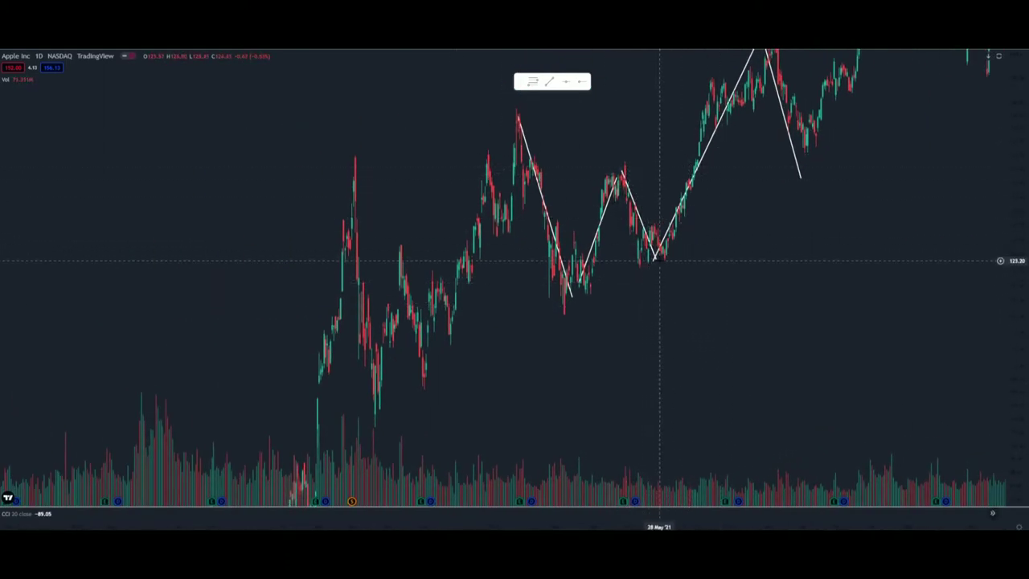
pyautogui.click(566, 81)
pyautogui.click(732, 223)
pyautogui.click(566, 81)
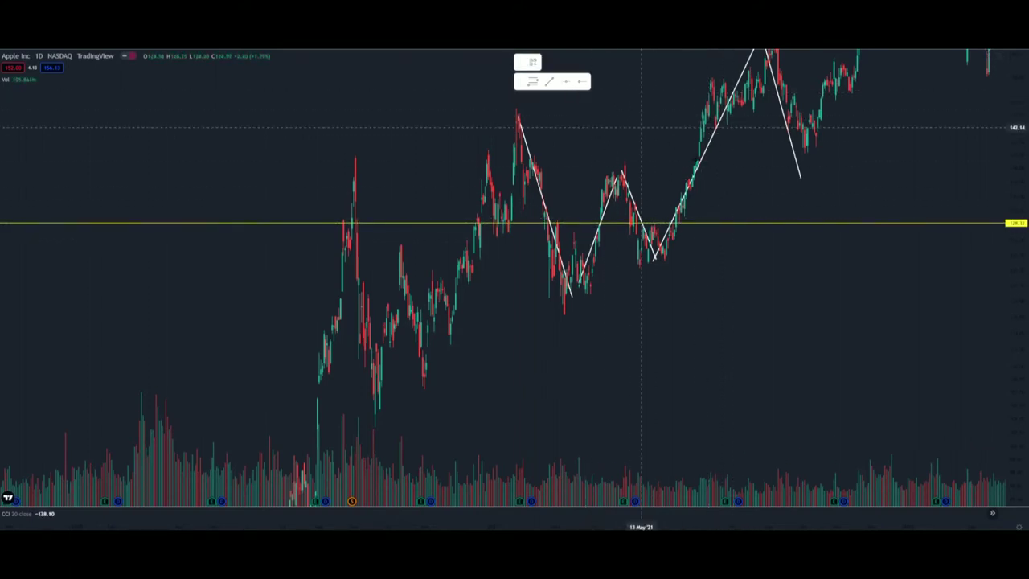
pyautogui.click(734, 176)
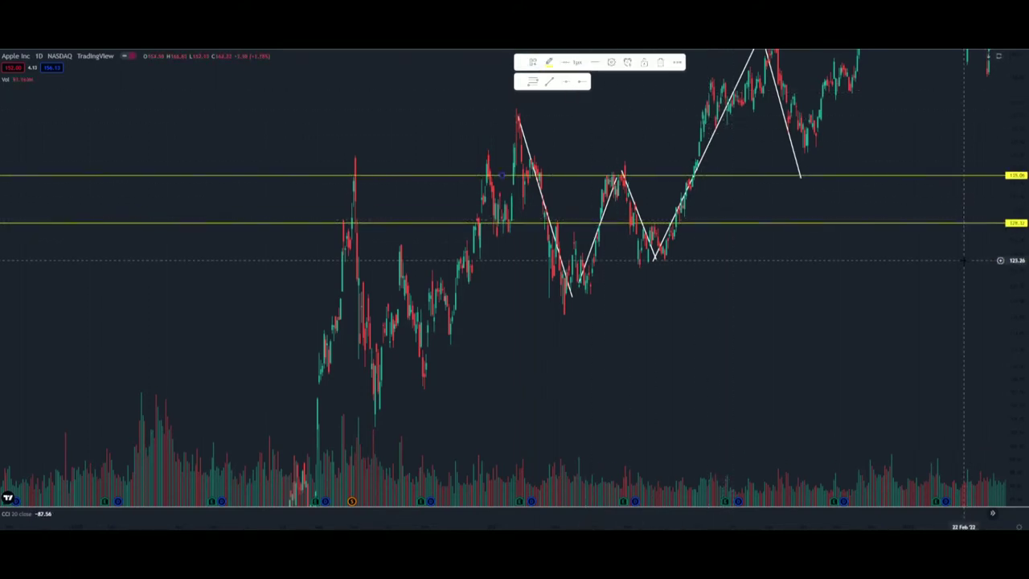
# - Move the lower horizontal line down to the March and May 2021 lows, at about 121.87
pyautogui.moveTo(916, 287); pyautogui.dragTo(546, 329)
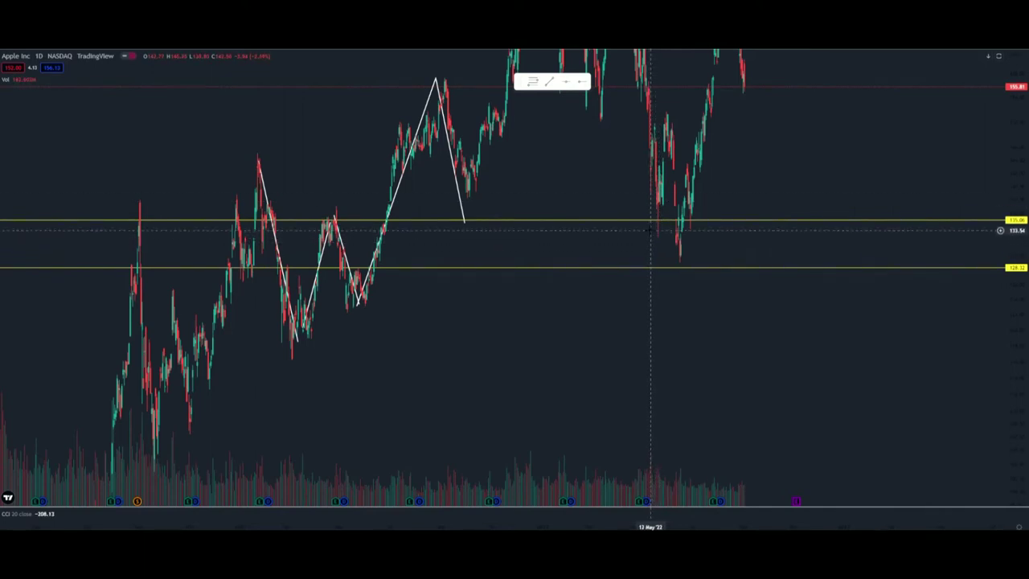
pyautogui.moveTo(406, 340); pyautogui.dragTo(505, 287)
pyautogui.scroll(4, 504, 294)
pyautogui.moveTo(383, 267); pyautogui.dragTo(777, 293)
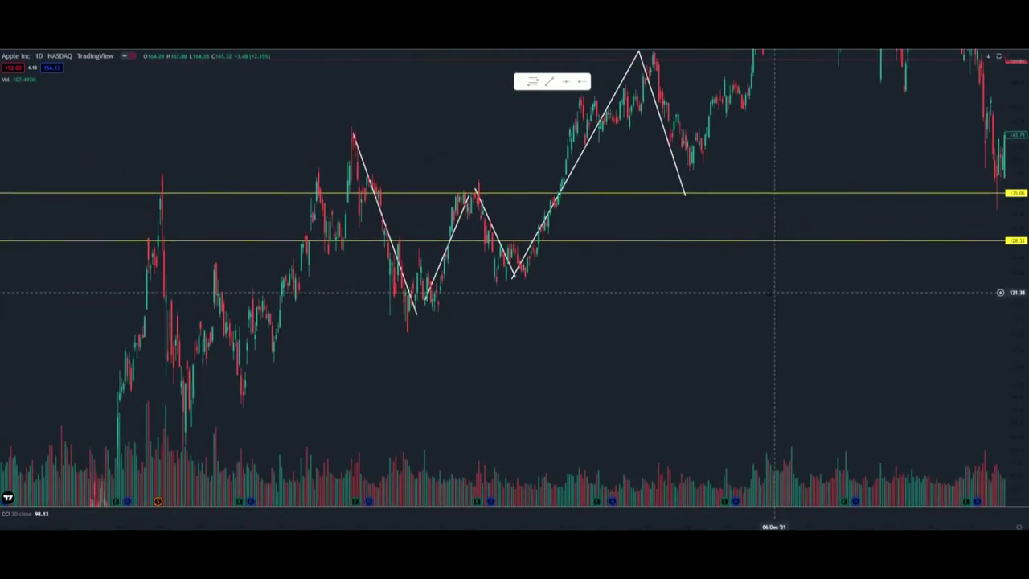
pyautogui.moveTo(1024, 97); pyautogui.dragTo(1022, 229)
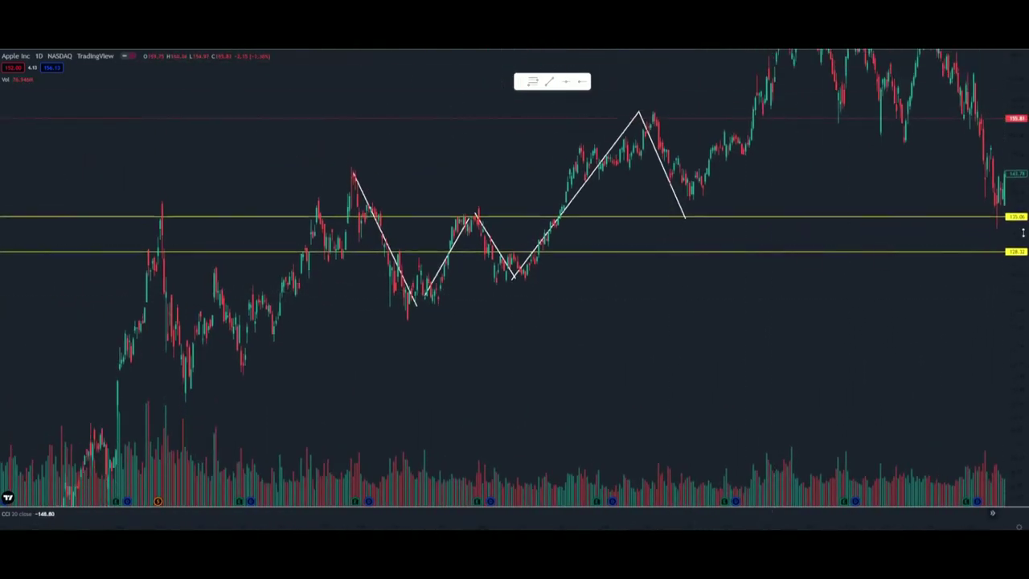
pyautogui.moveTo(614, 253); pyautogui.dragTo(613, 287)
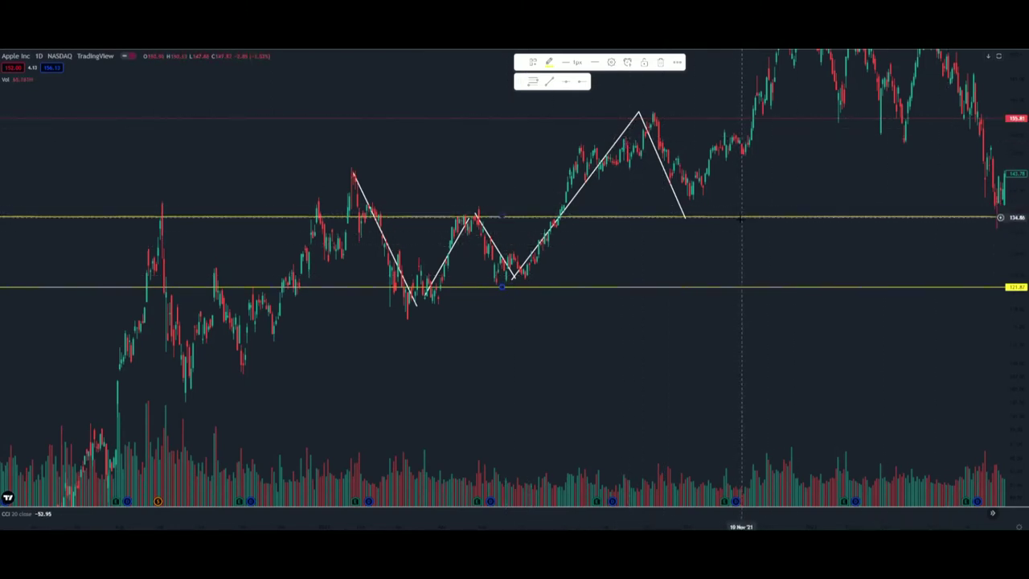
# - Add a horizontal line above the others at about 148.13 and fine-tune the lowest line to 122.25
pyautogui.click(568, 82)
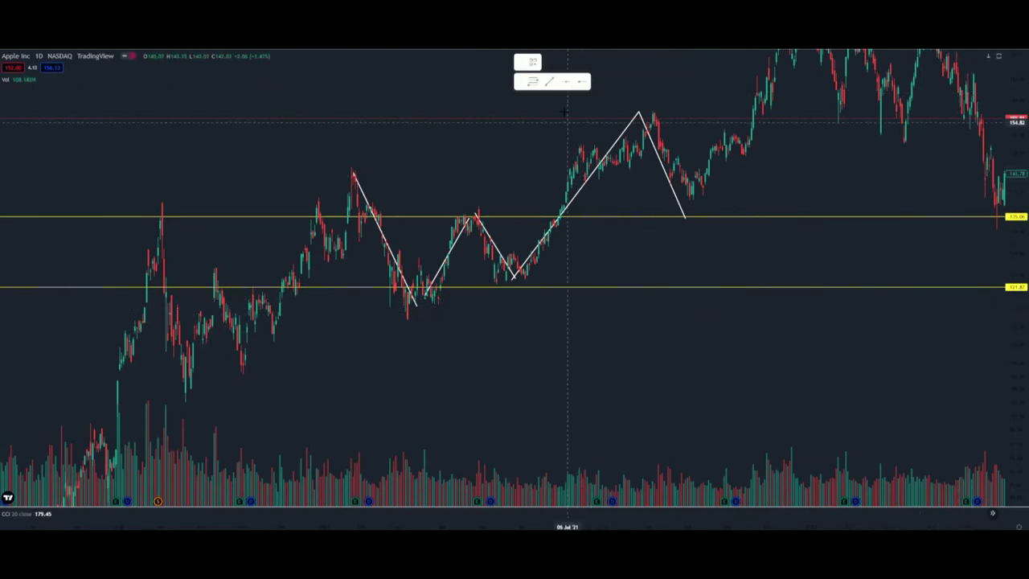
pyautogui.click(505, 140)
pyautogui.moveTo(609, 287); pyautogui.dragTo(614, 285)
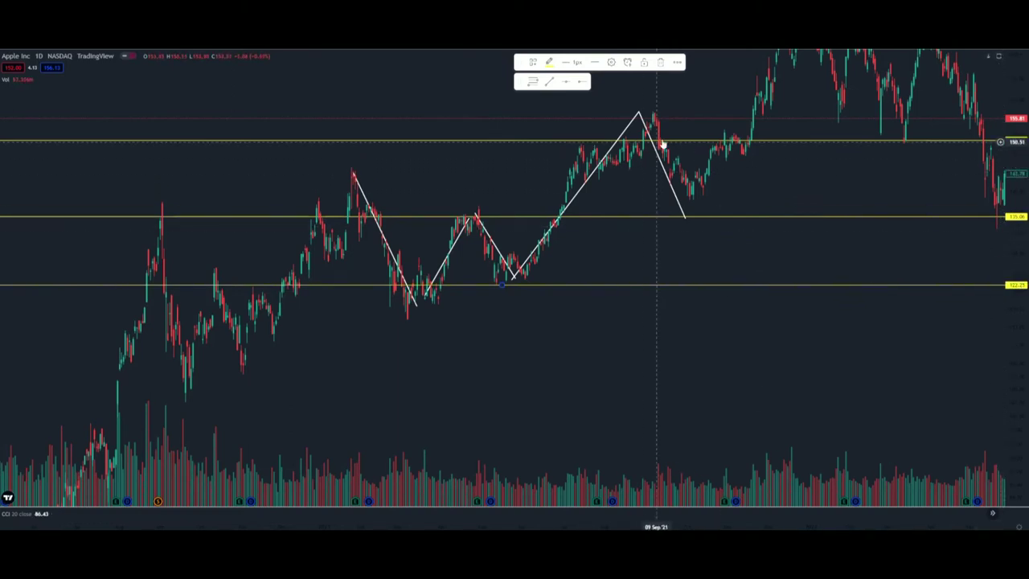
pyautogui.moveTo(670, 144)
pyautogui.mouseDown()
pyautogui.moveTo(668, 160)
pyautogui.moveTo(677, 153)
pyautogui.mouseUp()
# - Add two more horizontal lines above the existing ones, at about 161.21 and about 174.17
pyautogui.moveTo(789, 147); pyautogui.dragTo(777, 225)
pyautogui.click(566, 82)
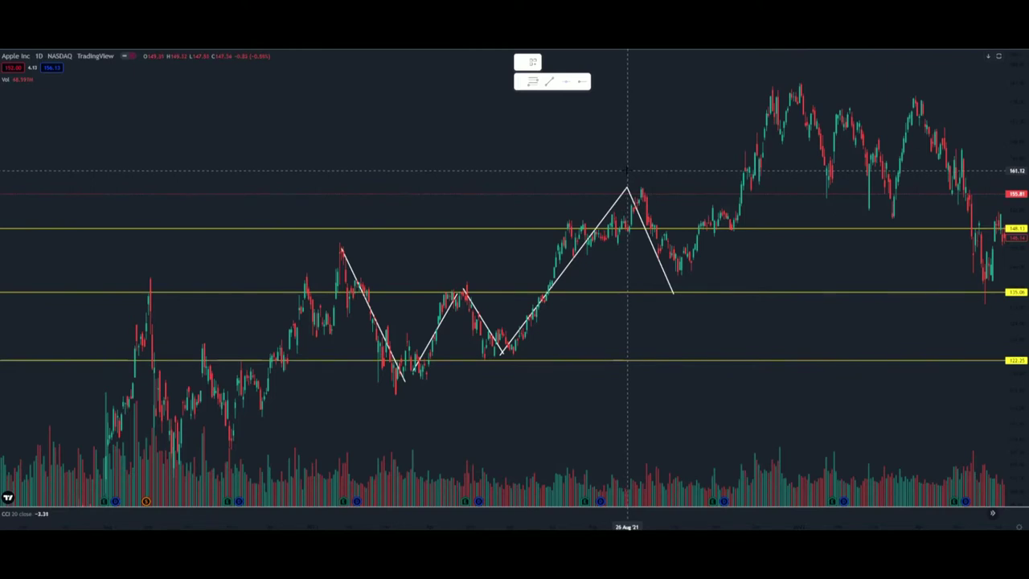
pyautogui.moveTo(627, 169); pyautogui.dragTo(624, 228)
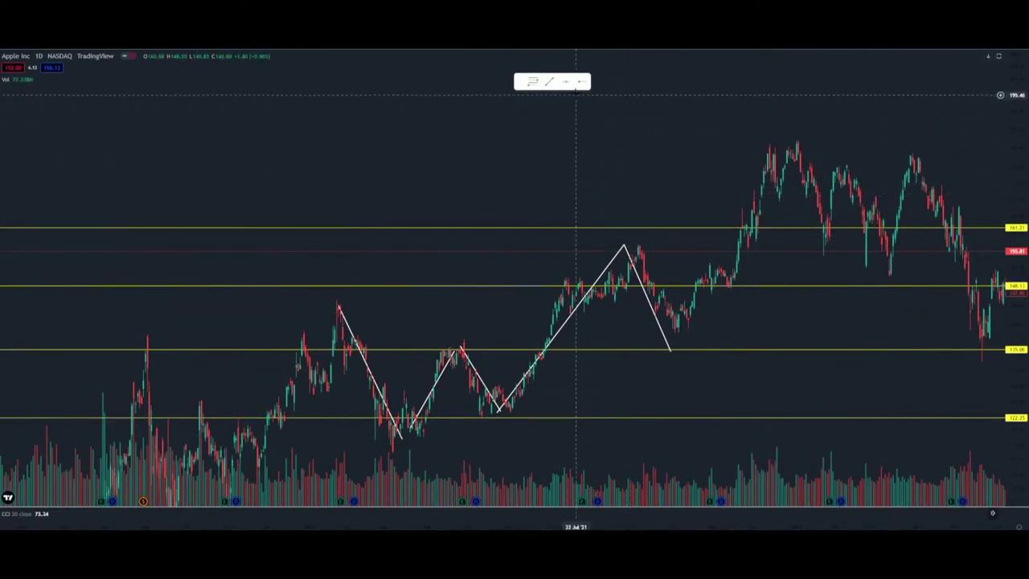
pyautogui.click(605, 173)
# - Raise the uppermost horizontal line to about 174.81 so it fits the highs more closely
pyautogui.scroll(-3, 700, 241)
pyautogui.moveTo(801, 149); pyautogui.dragTo(480, 163)
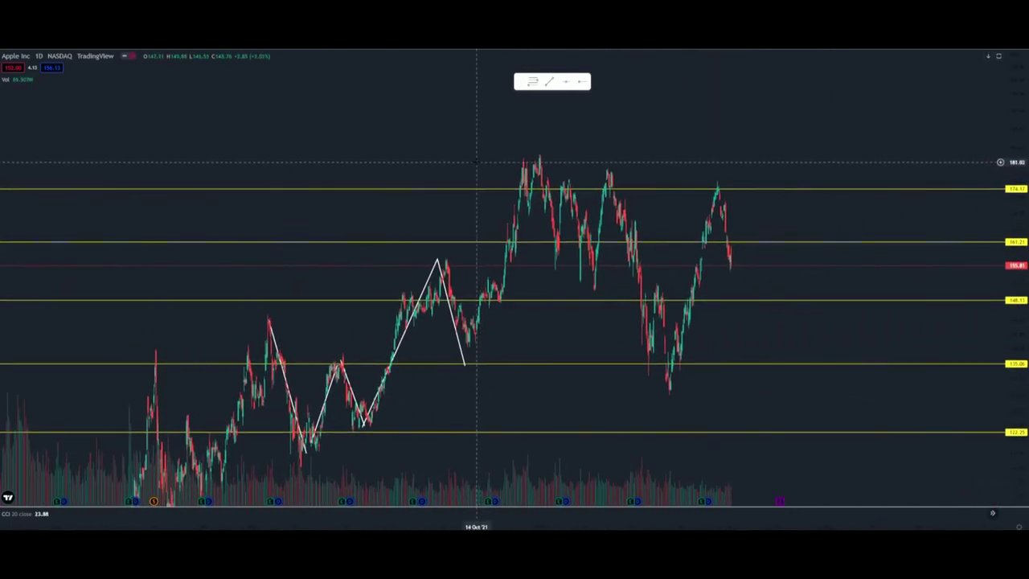
pyautogui.scroll(4, 595, 237)
pyautogui.moveTo(406, 160); pyautogui.dragTo(721, 173)
pyautogui.scroll(3, 631, 207)
pyautogui.hscroll(-5, 631, 207)
pyautogui.moveTo(524, 196); pyautogui.dragTo(526, 190)
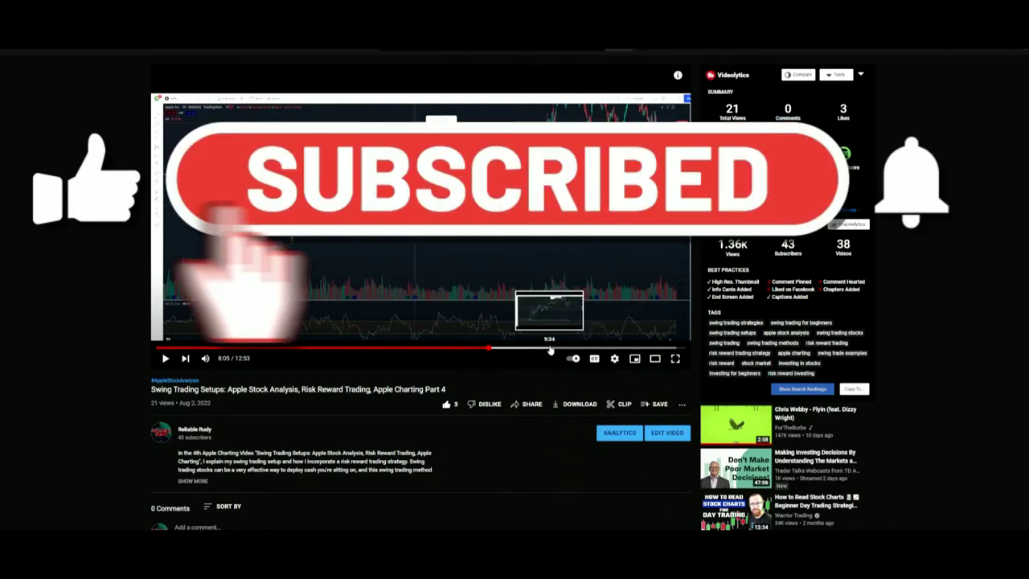
# - On the YouTube page of the Apple Charting Part 4 video, skip ahead to 9:56 and play it
pyautogui.click(552, 348)
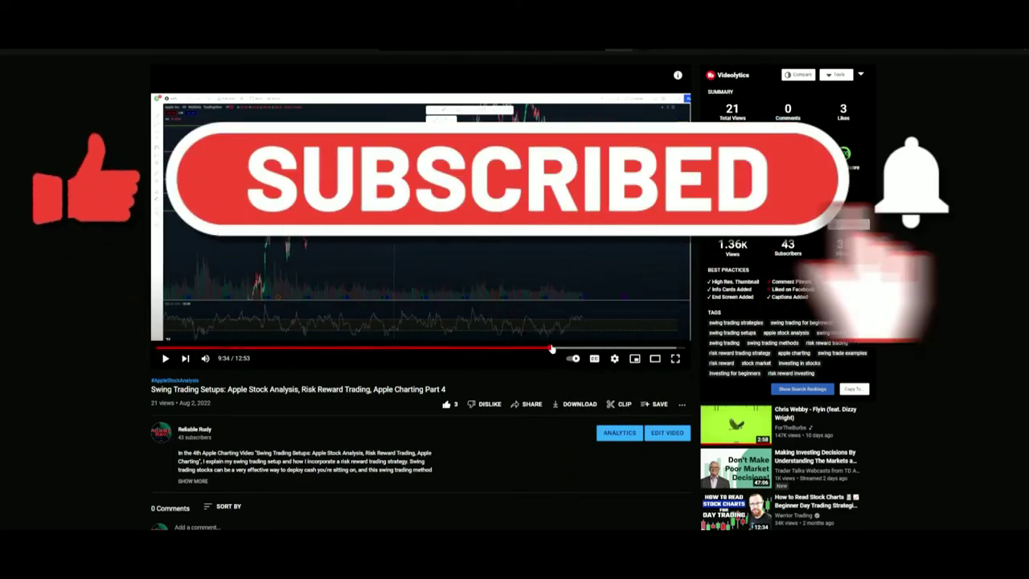
pyautogui.click(558, 349)
pyautogui.click(564, 352)
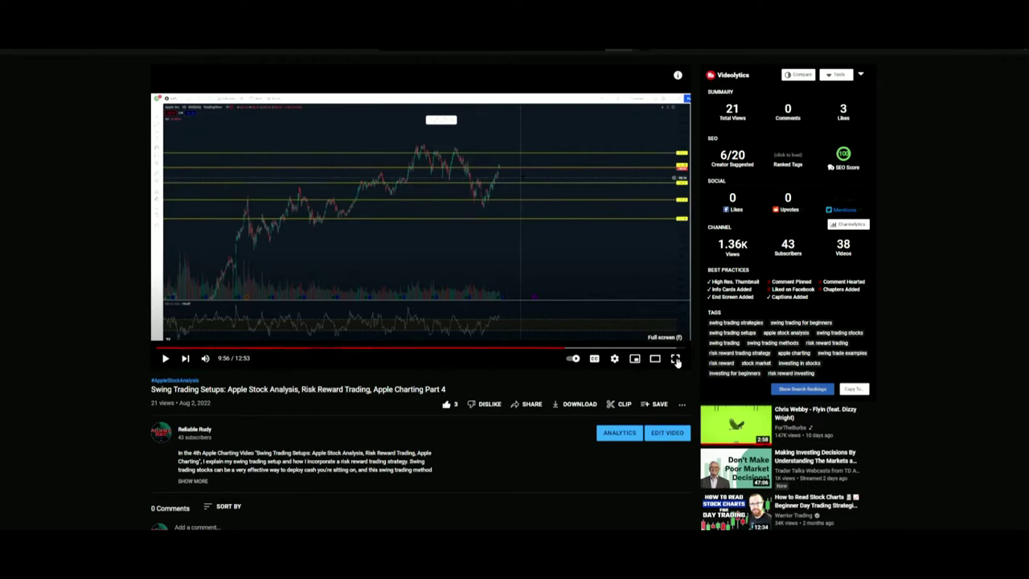
pyautogui.click(169, 367)
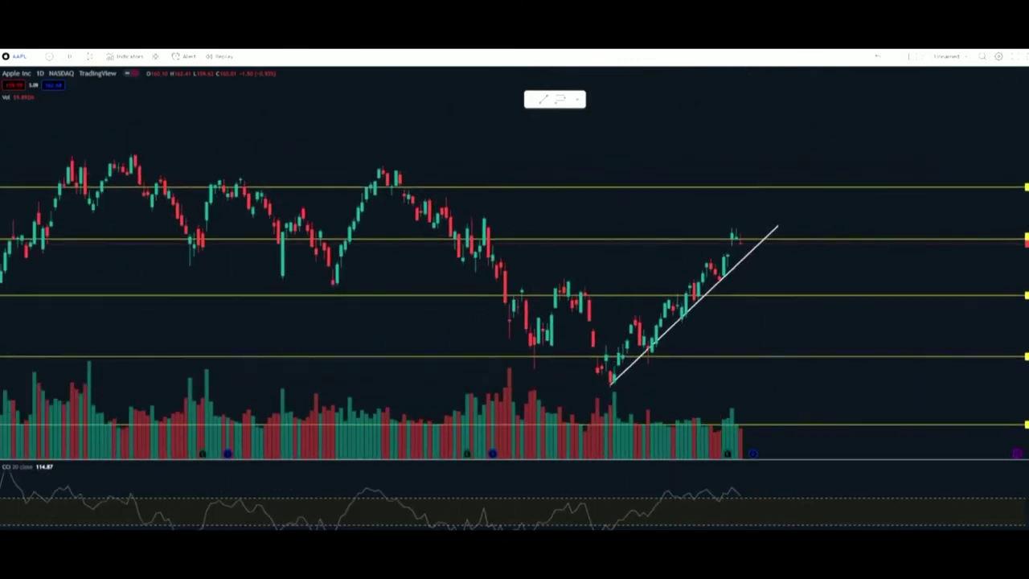
# - Raise the uppermost horizontal line slightly so it runs closer to the swing highs
pyautogui.scroll(5, 671, 196)
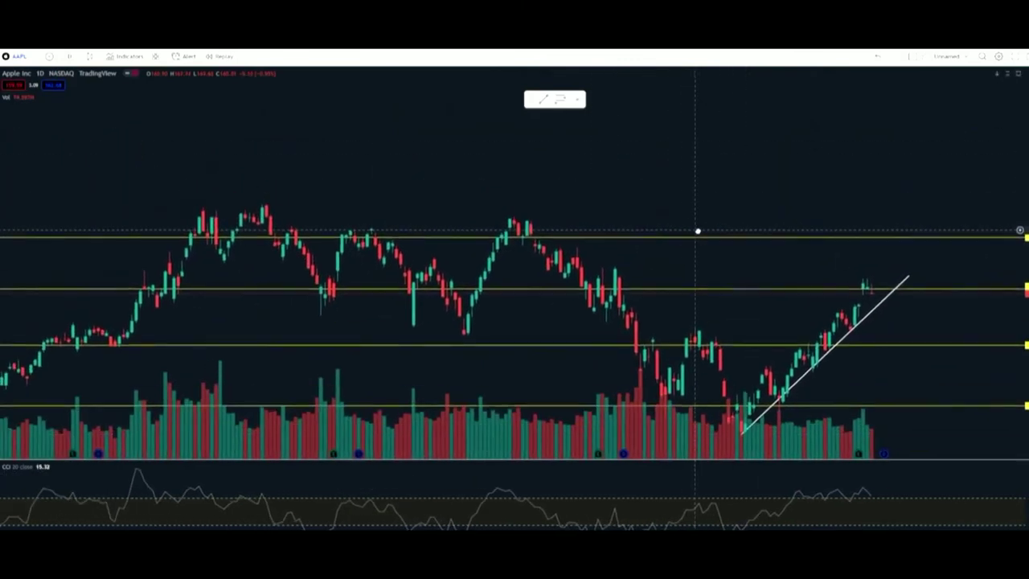
pyautogui.moveTo(457, 204); pyautogui.dragTo(653, 193)
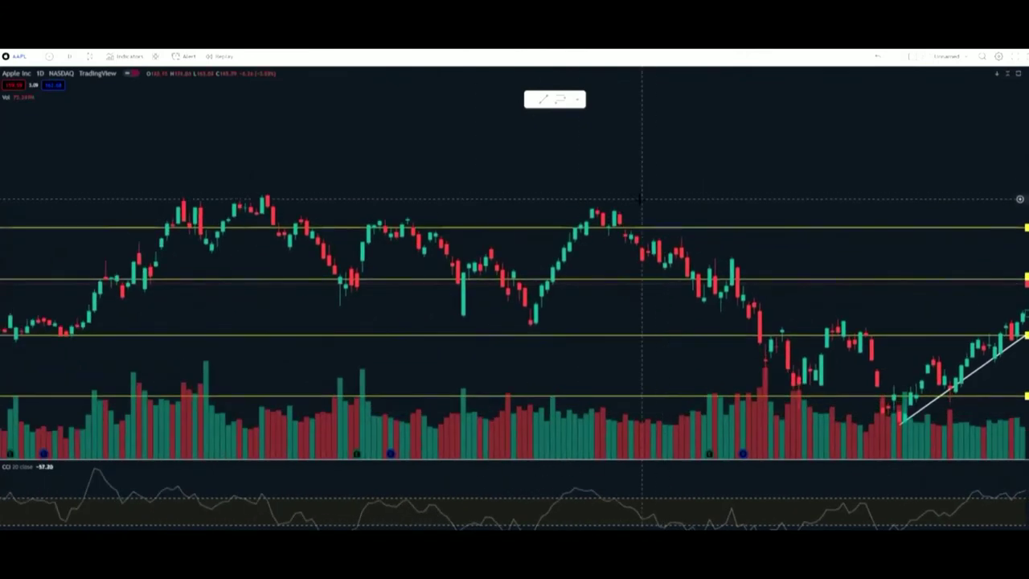
pyautogui.scroll(3, 640, 199)
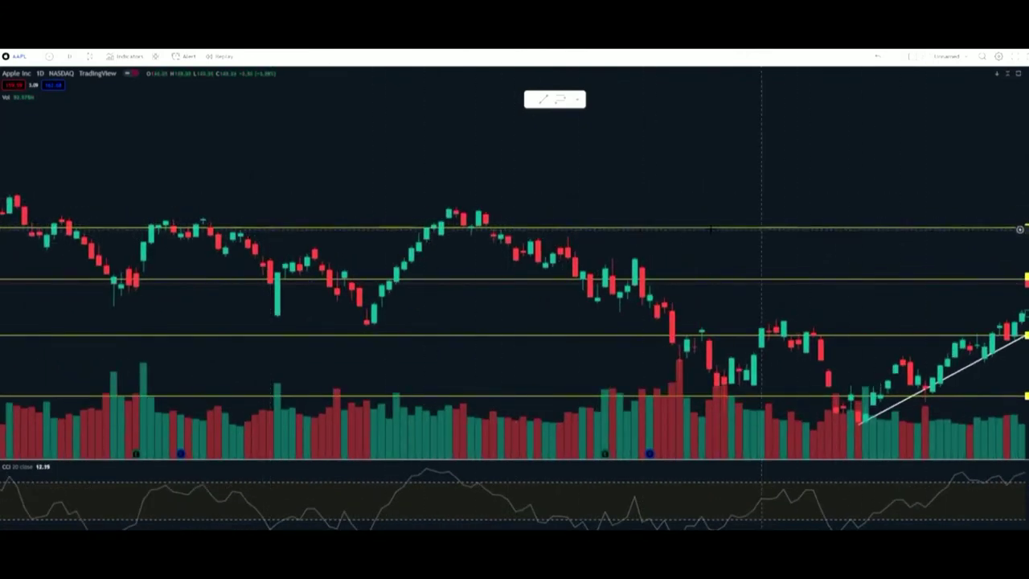
pyautogui.click(584, 229)
pyautogui.moveTo(583, 232); pyautogui.dragTo(588, 223)
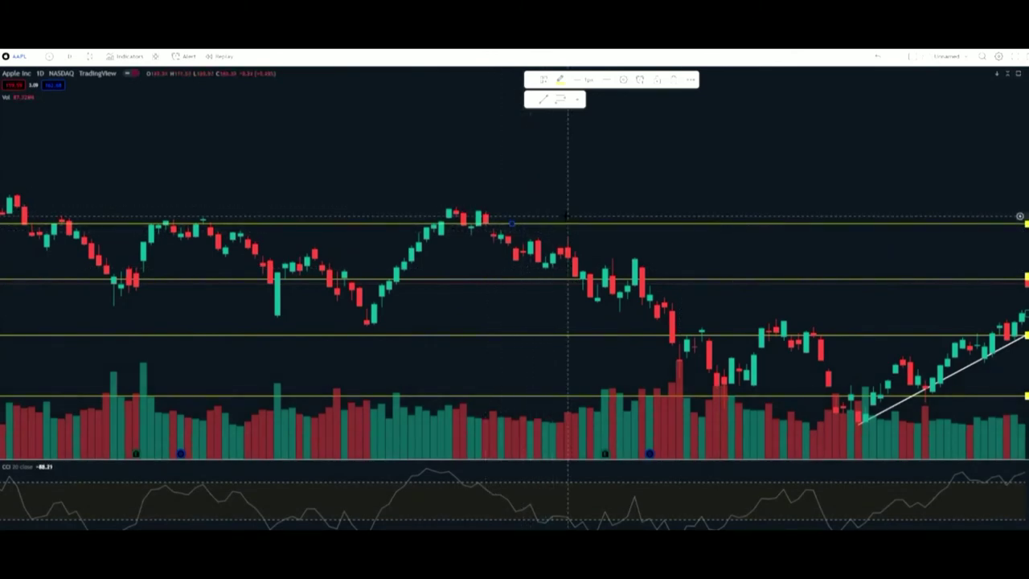
# - Show the latest candles with the rising trend line, pause the full-screen video and return to the TradingView chart
pyautogui.moveTo(865, 160); pyautogui.dragTo(529, 168)
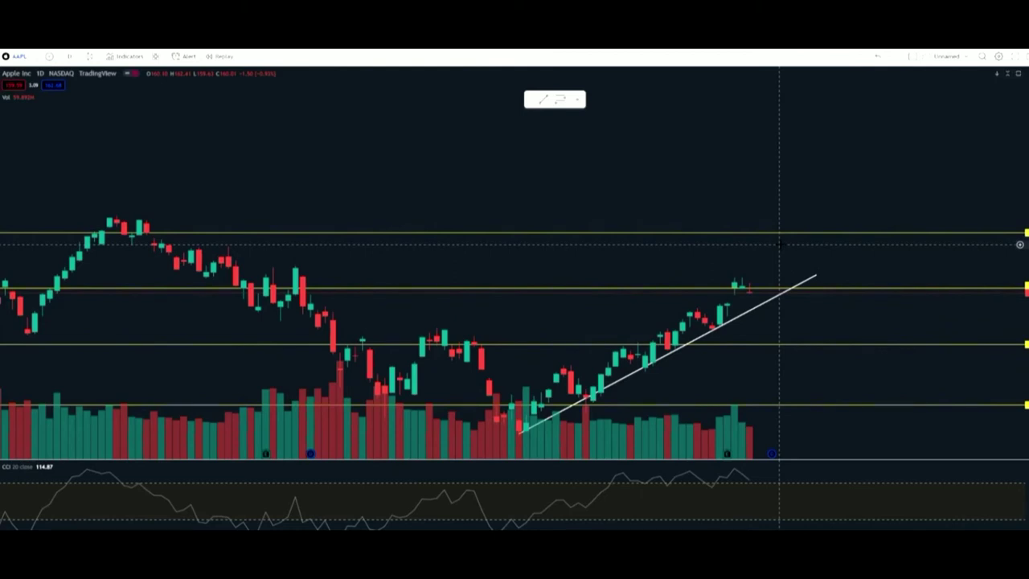
pyautogui.press('space')
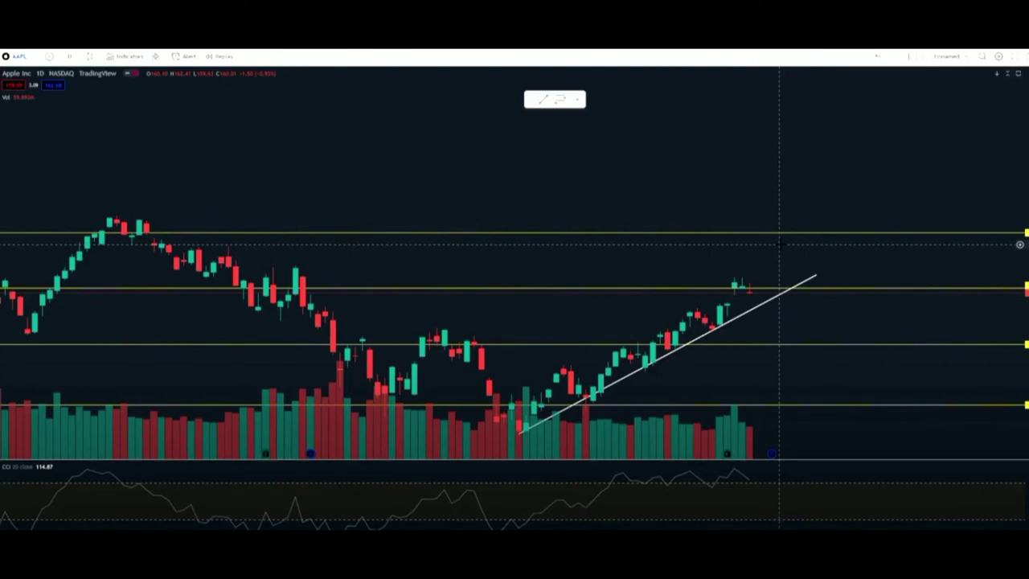
pyautogui.press('Escape')
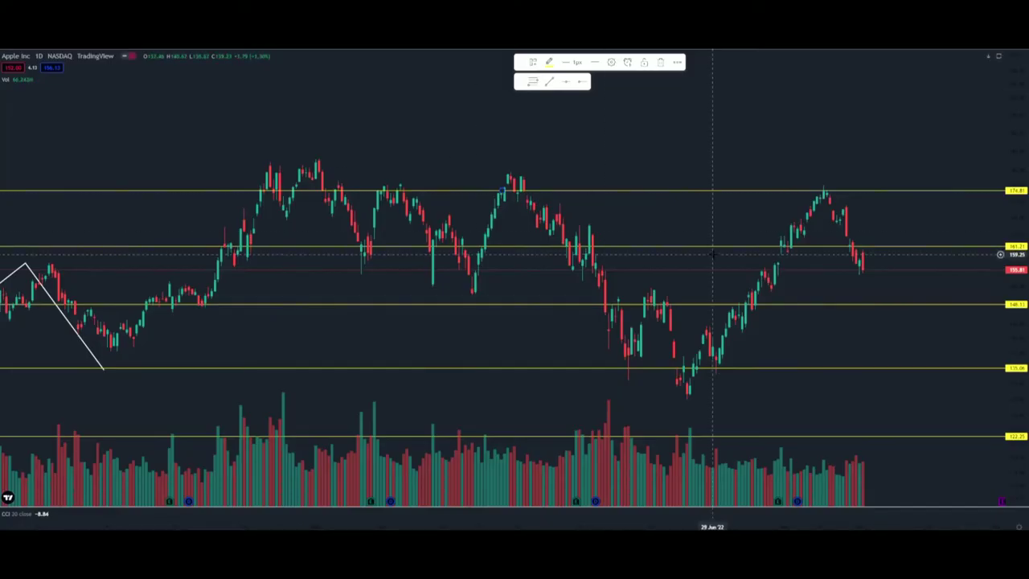
# - Draw a Fibonacci retracement from the March 2022 high at about 179.18 to the June 2022 low level at about 129.14, ending at 15 Sep '22
pyautogui.scroll(2, 695, 269)
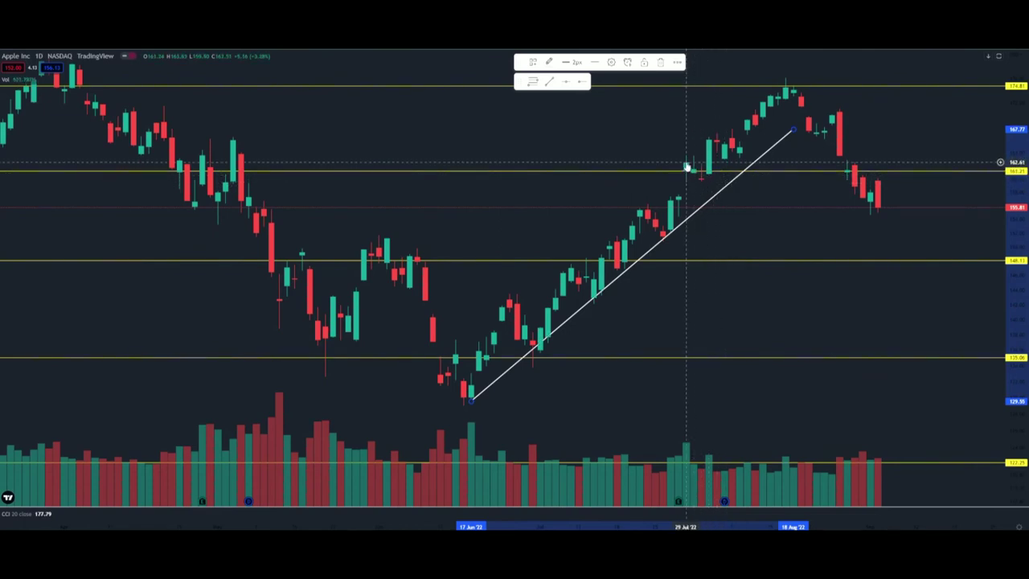
pyautogui.scroll(-3, 1002, 165)
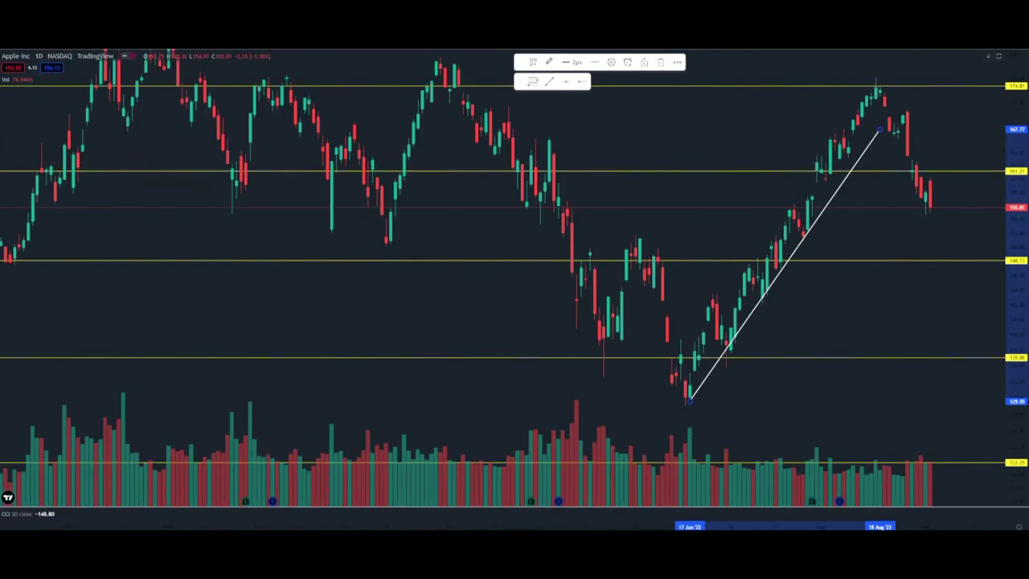
pyautogui.moveTo(1009, 166); pyautogui.dragTo(1009, 271)
pyautogui.click(532, 81)
pyautogui.click(422, 139)
pyautogui.moveTo(422, 137); pyautogui.dragTo(965, 361)
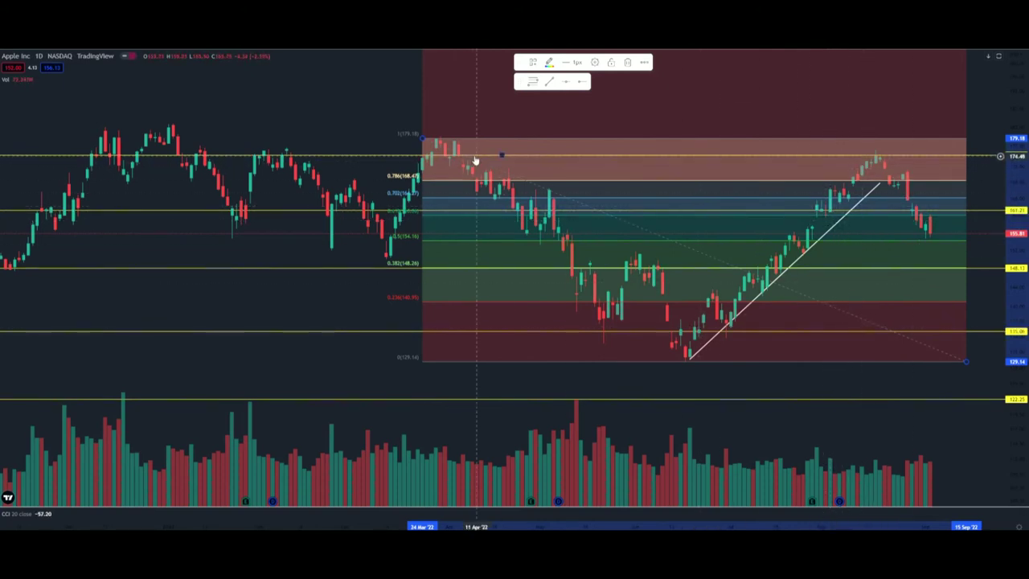
pyautogui.scroll(-5, 870, 164)
pyautogui.moveTo(1016, 80); pyautogui.dragTo(999, 224)
pyautogui.moveTo(627, 138); pyautogui.dragTo(410, 140)
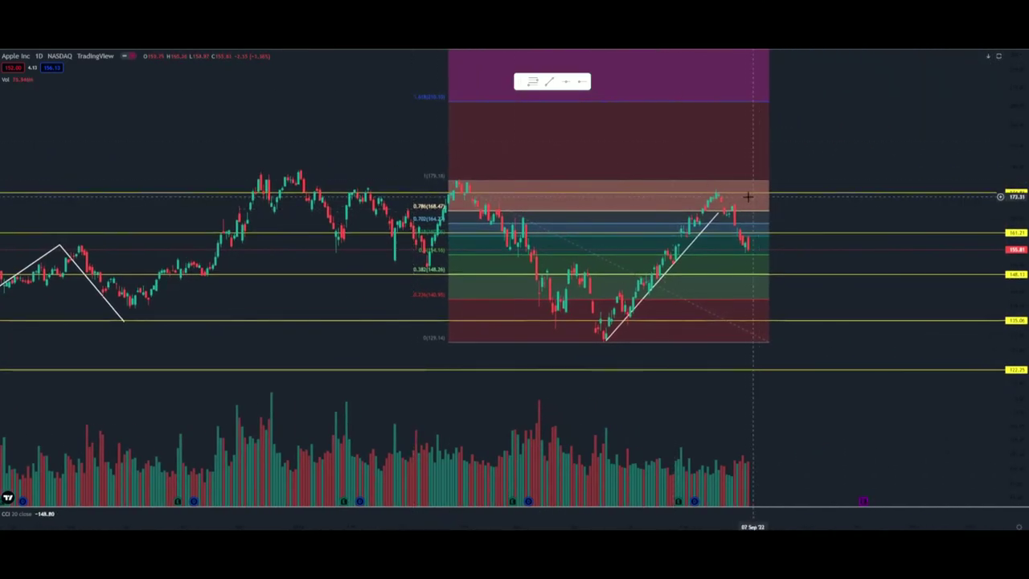
# - Extend the upper end of the rising June 2022 trend line to about 175.45 at 25 Aug '22
pyautogui.moveTo(999, 249); pyautogui.dragTo(997, 92)
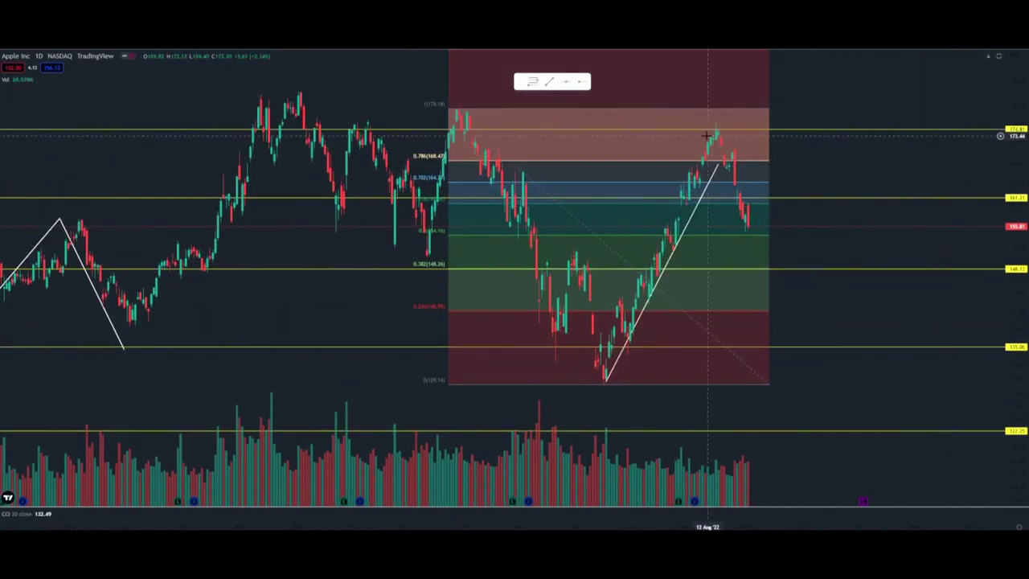
pyautogui.moveTo(721, 165)
pyautogui.mouseDown()
pyautogui.moveTo(730, 130)
pyautogui.moveTo(725, 144)
pyautogui.mouseUp()
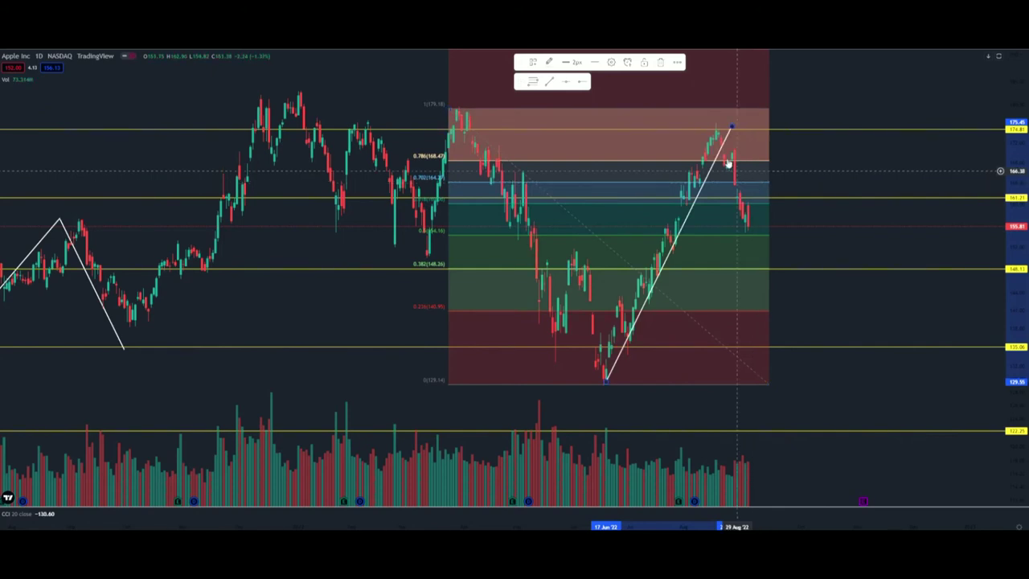
# - Add a horizontal line at about 151.65, between the latest candles and the 148.13 level
pyautogui.scroll(-4, 721, 152)
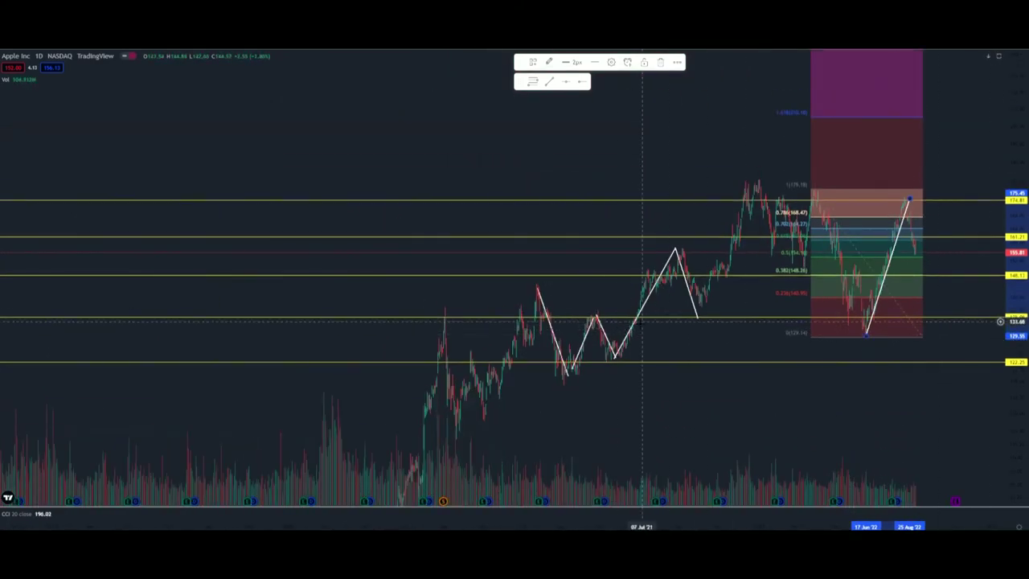
pyautogui.moveTo(698, 408); pyautogui.dragTo(379, 386)
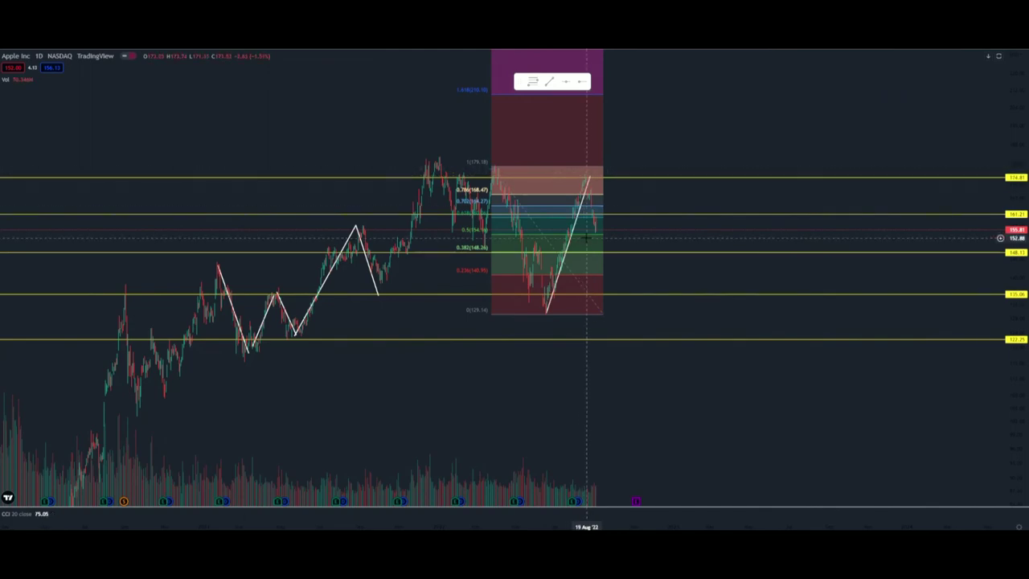
pyautogui.scroll(4, 666, 250)
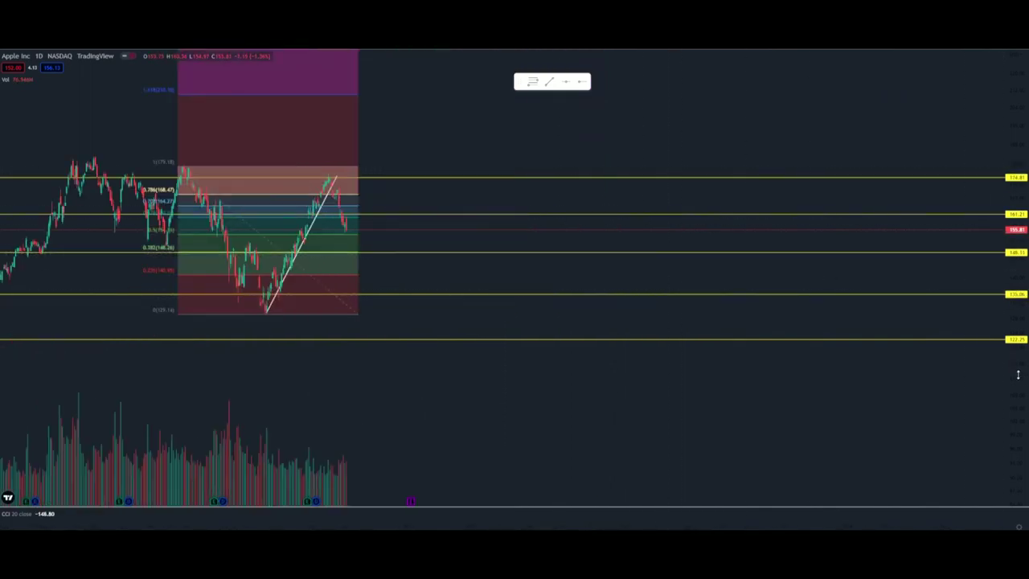
pyautogui.moveTo(1018, 374); pyautogui.dragTo(1018, 116)
pyautogui.scroll(6, 610, 227)
pyautogui.moveTo(261, 190); pyautogui.dragTo(919, 193)
pyautogui.scroll(6, 690, 187)
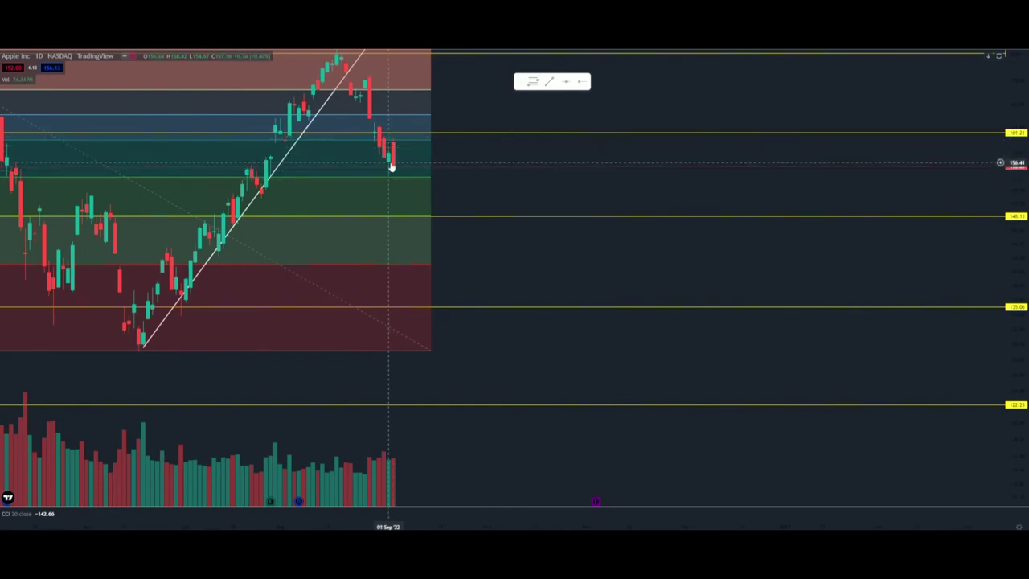
pyautogui.click(499, 193)
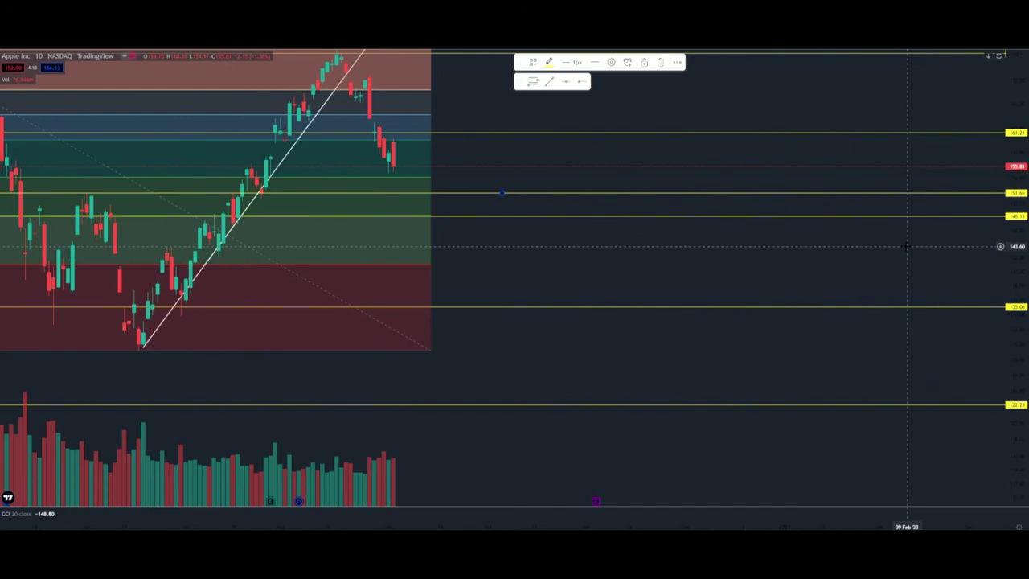
# - Delete the Fibonacci retracement from the chart, keeping the trend lines and horizontal levels
pyautogui.scroll(-3, 906, 246)
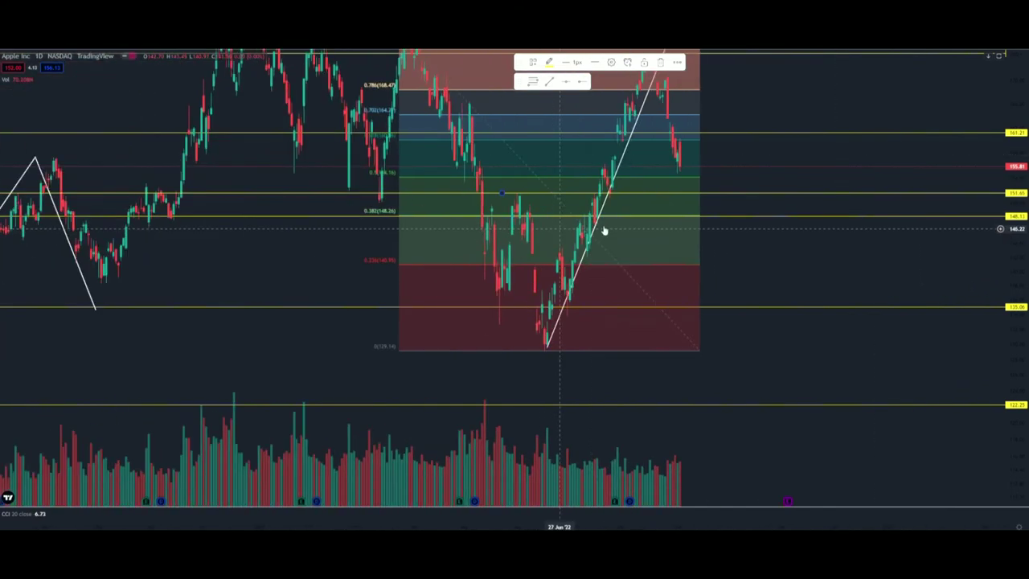
pyautogui.moveTo(1011, 84); pyautogui.dragTo(1012, 156)
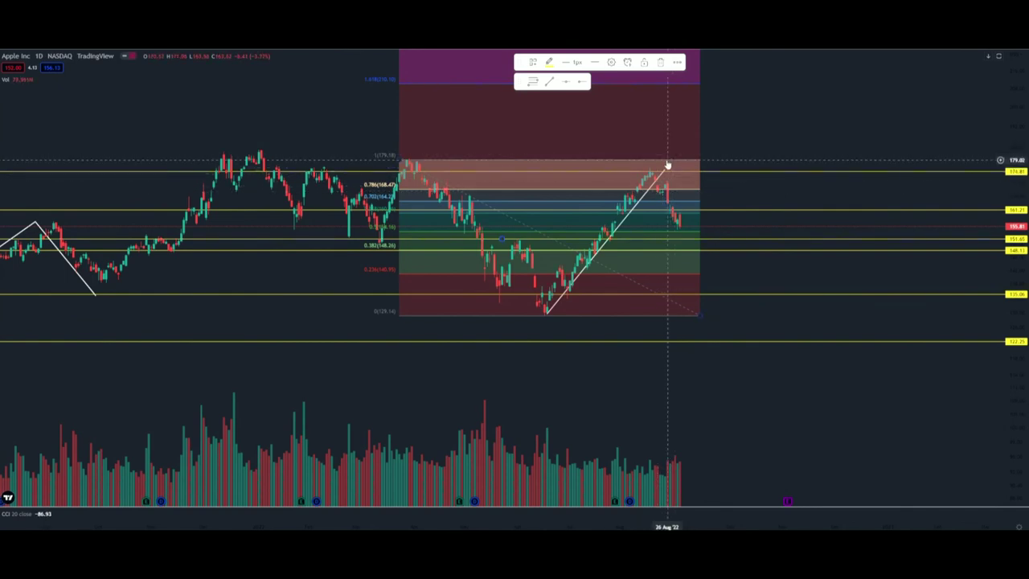
pyautogui.click(660, 61)
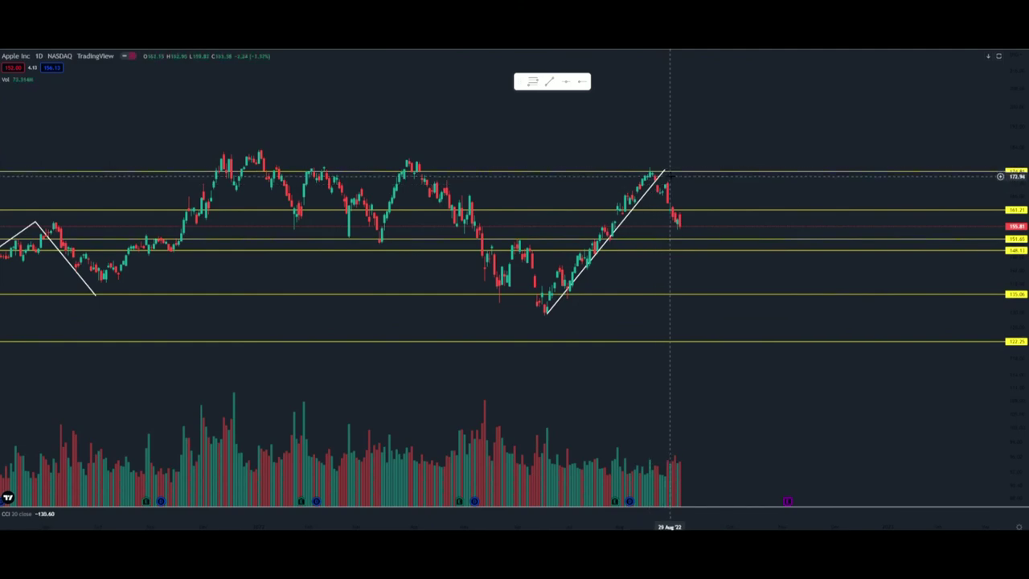
# - Show the full sequence of swing trend lines and horizontal levels with empty space after the latest candles
pyautogui.scroll(-1, 667, 189)
pyautogui.scroll(-3, 715, 202)
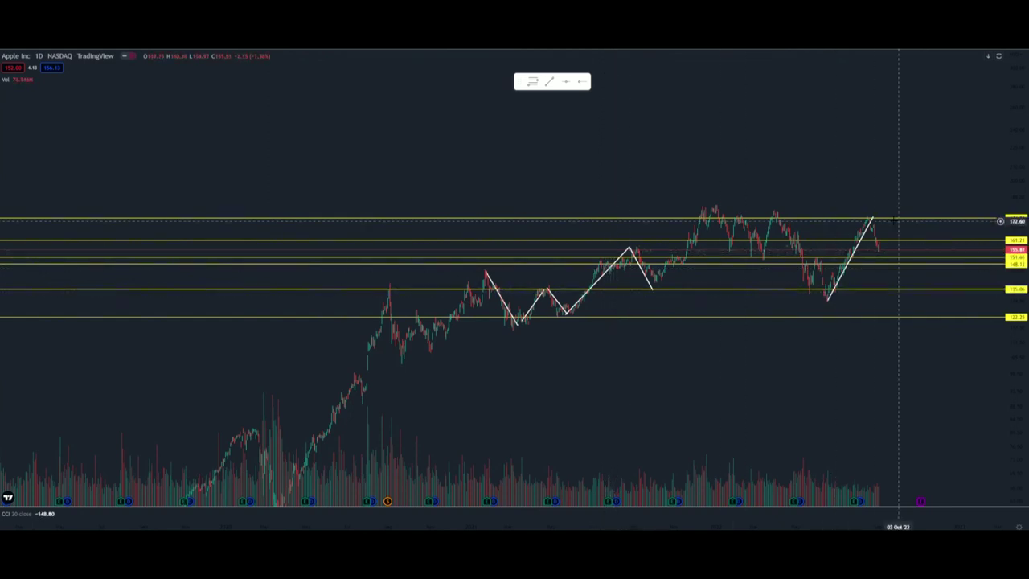
pyautogui.moveTo(881, 199); pyautogui.dragTo(513, 134)
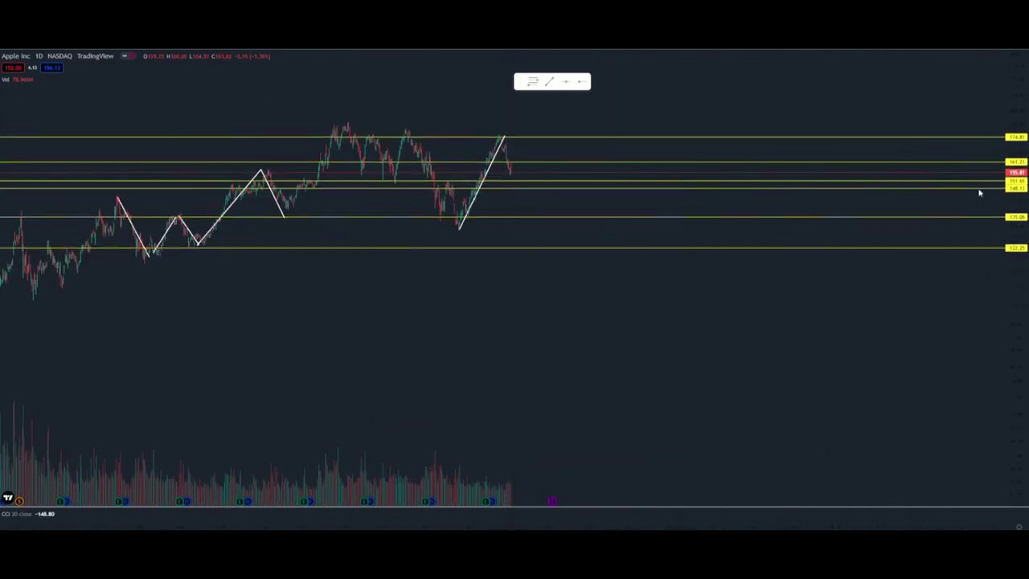